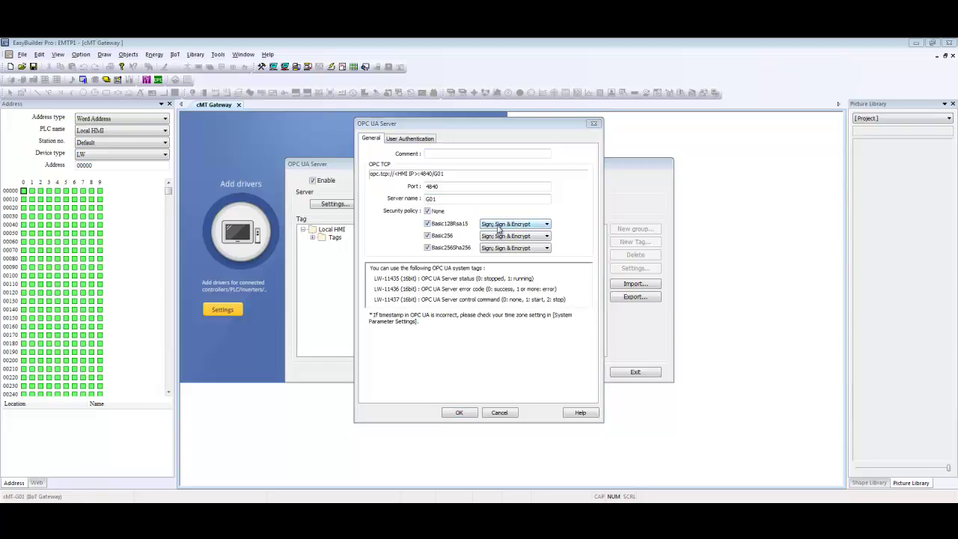
- Review the OPC UA server's Basic128Rsa15 security modes and the access class choices for user name and password authentication
click(500, 225)
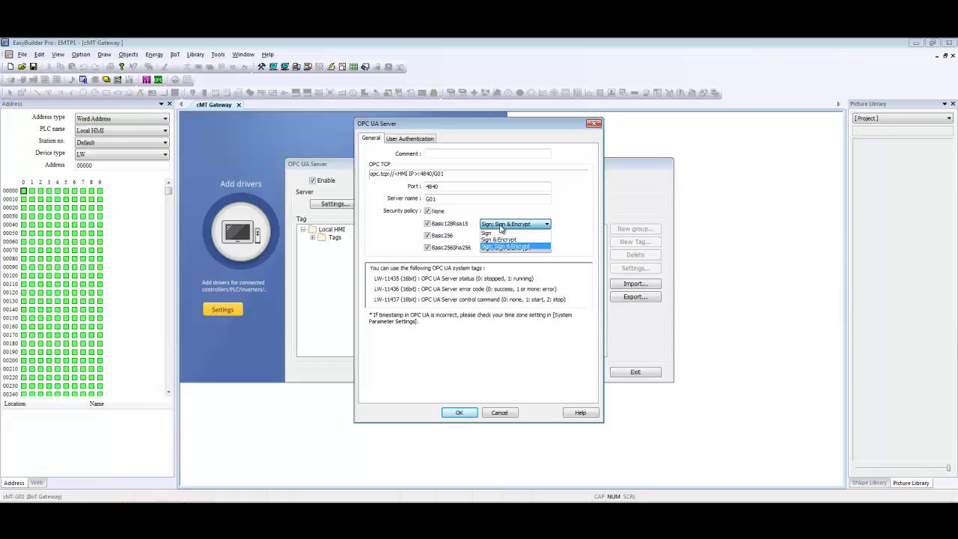
click(500, 227)
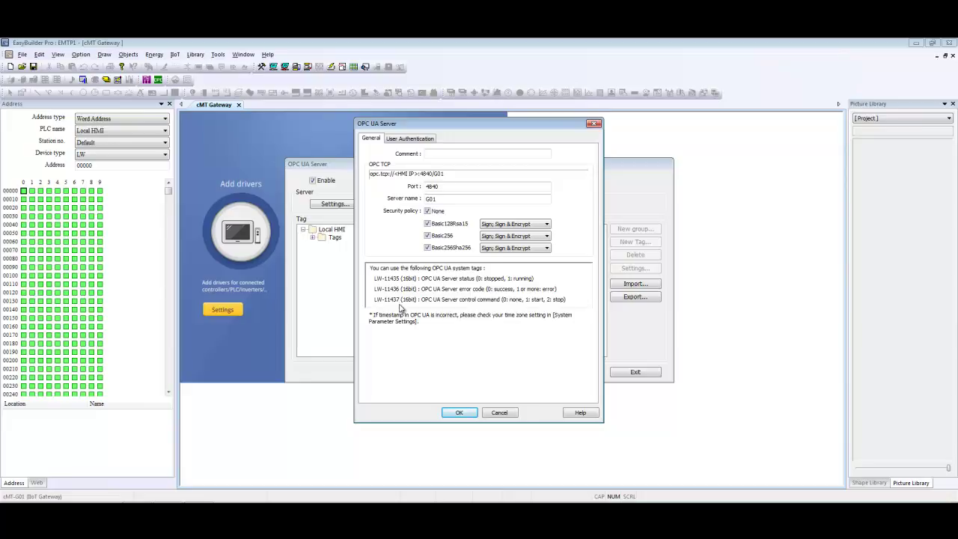
click(409, 138)
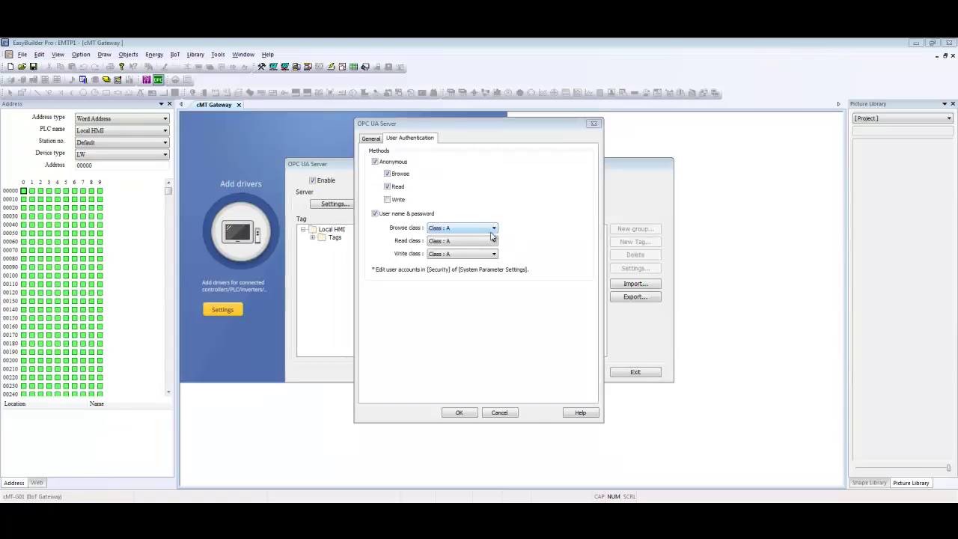
click(484, 242)
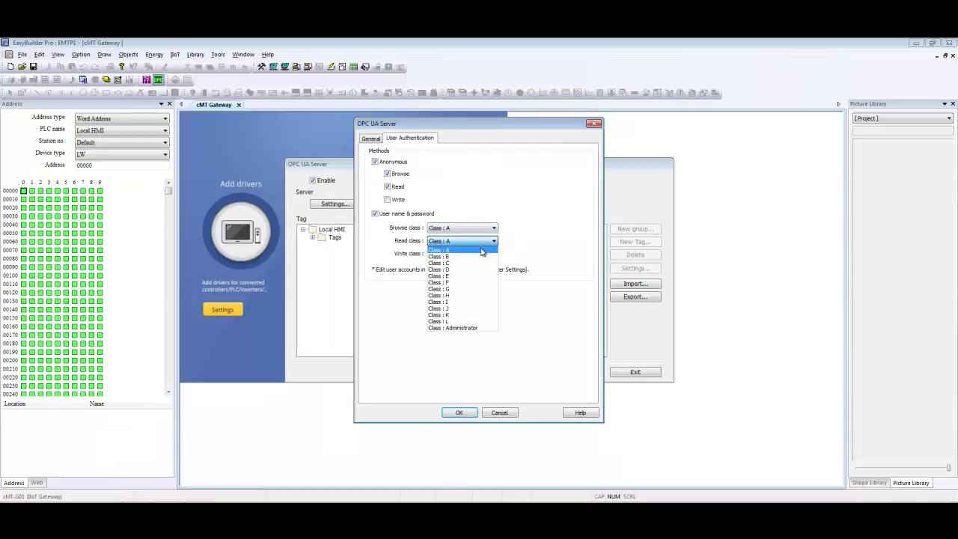
click(480, 255)
click(473, 255)
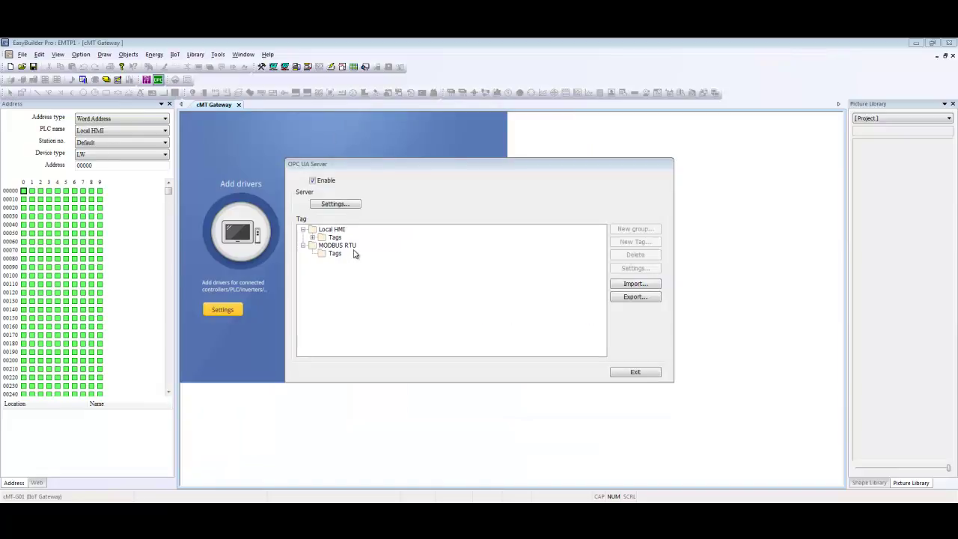
- Add a readable and writable bit tag named 0x-0 at address 0x 0 under the MODBUS RTU tags
click(354, 246)
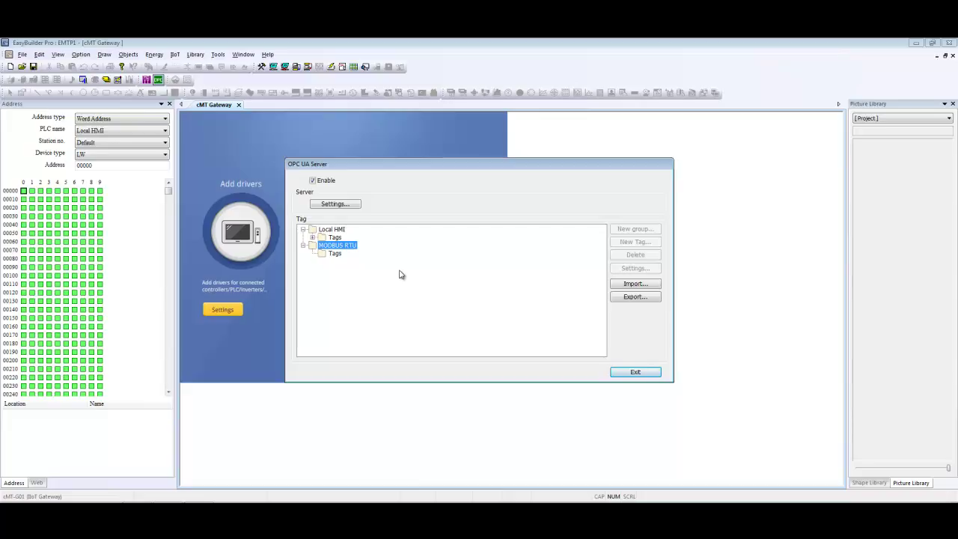
click(336, 255)
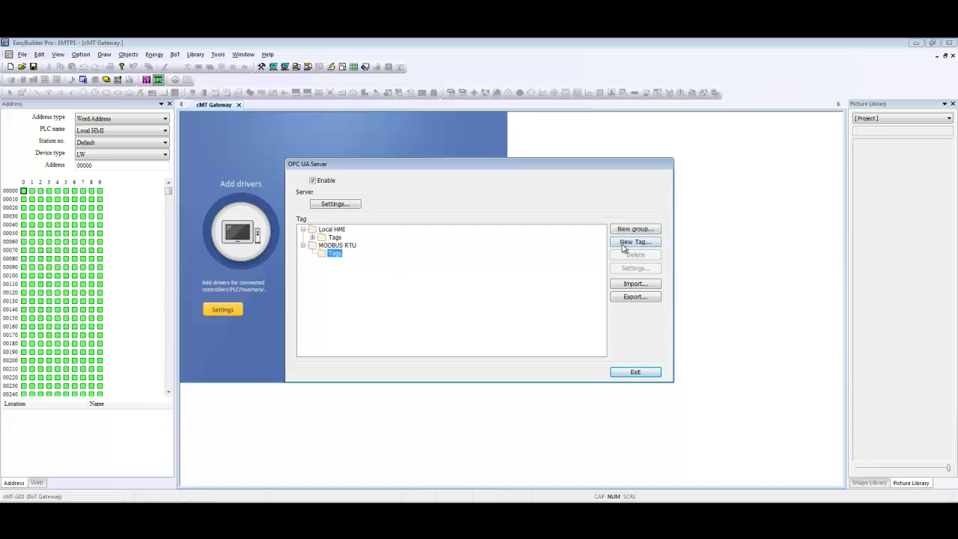
click(625, 245)
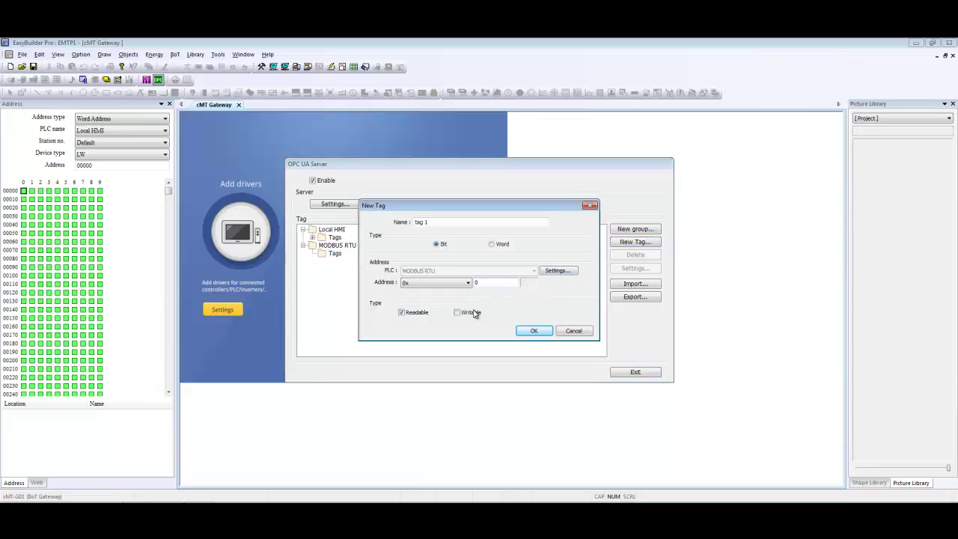
click(471, 314)
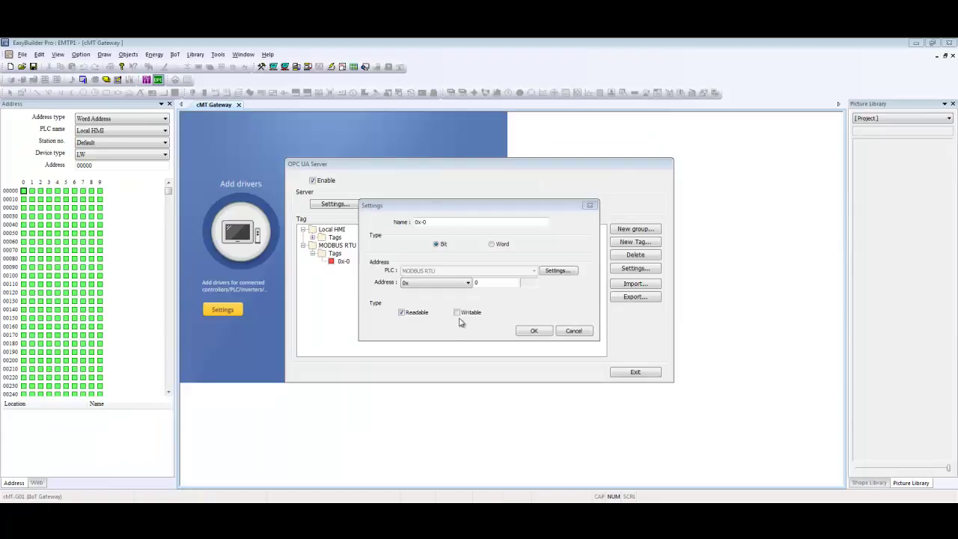
click(457, 313)
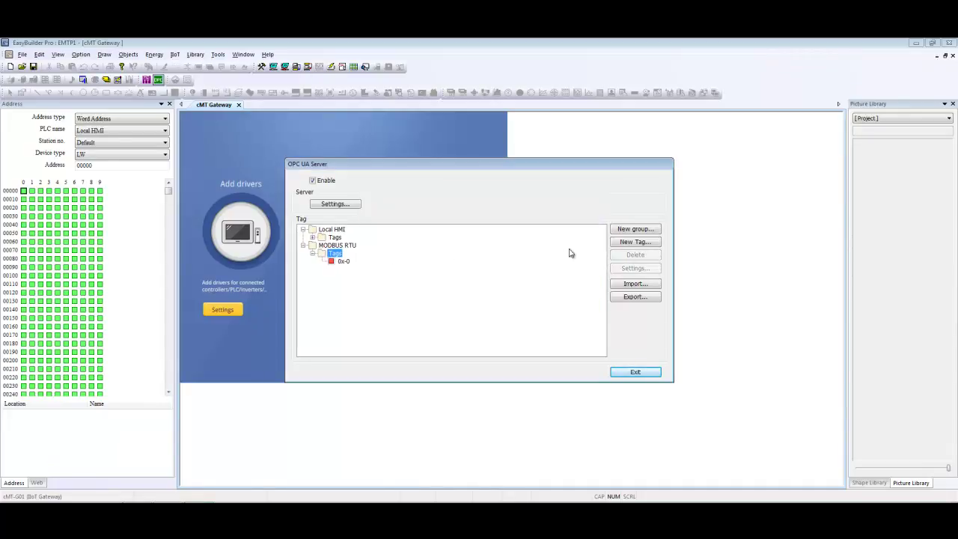
- Create group 1 under the MODBUS RTU tags and add bit tag 0x-1 with address 0x 1 to it
click(621, 232)
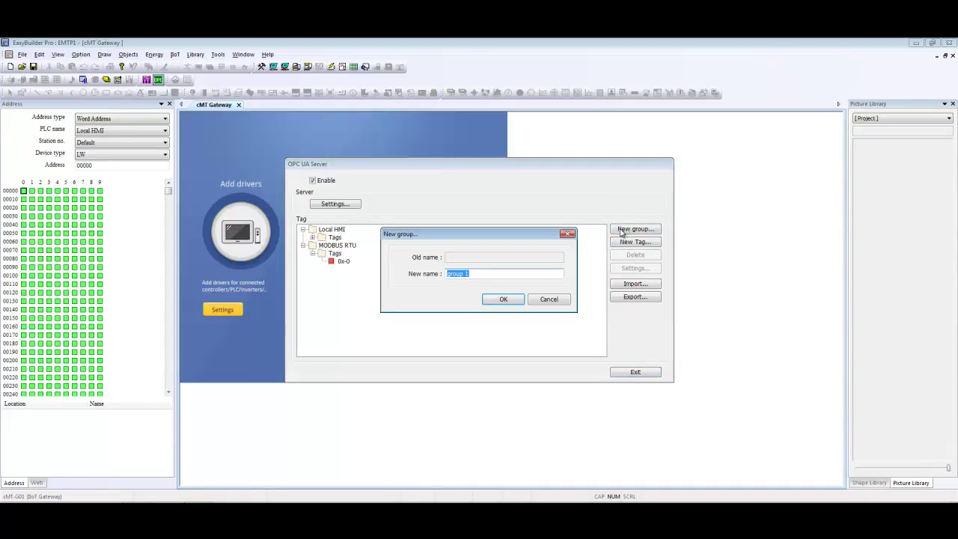
click(503, 300)
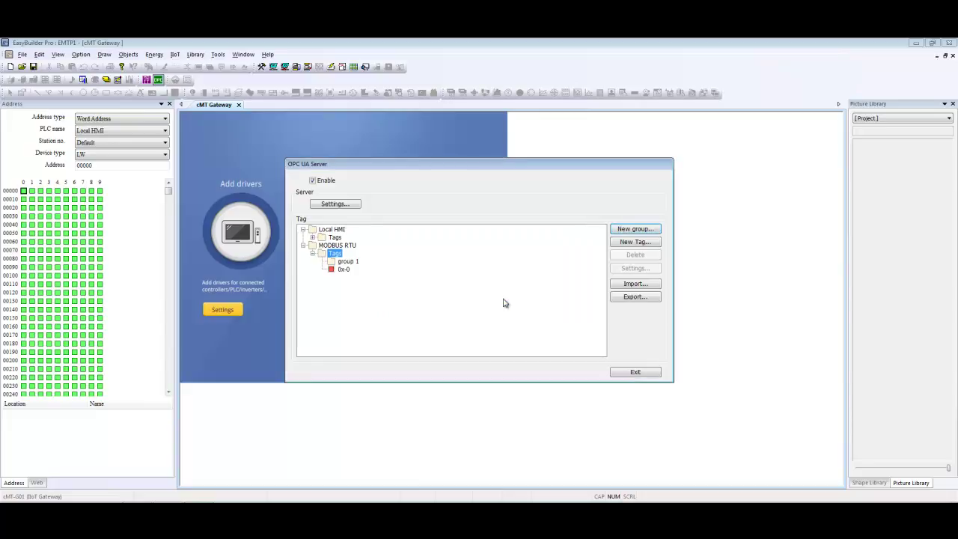
click(349, 261)
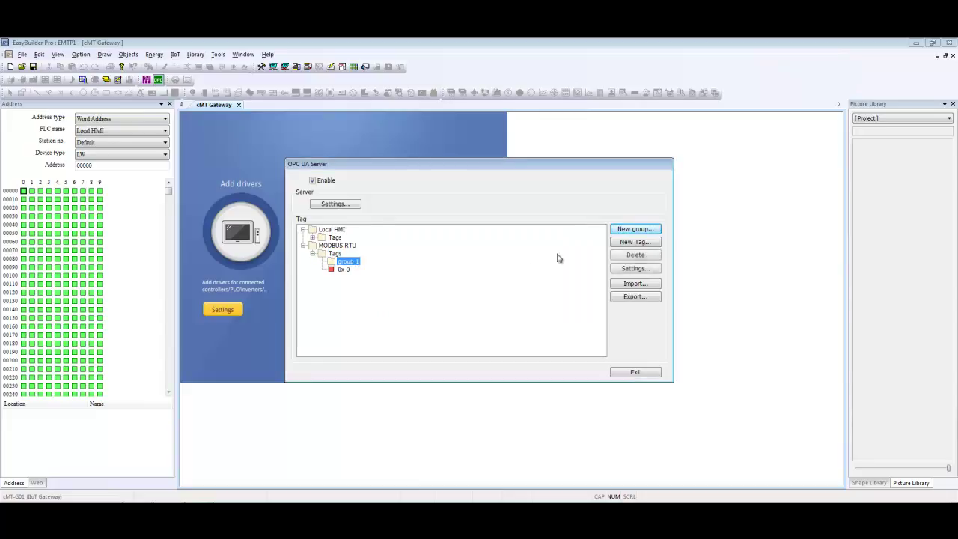
click(630, 242)
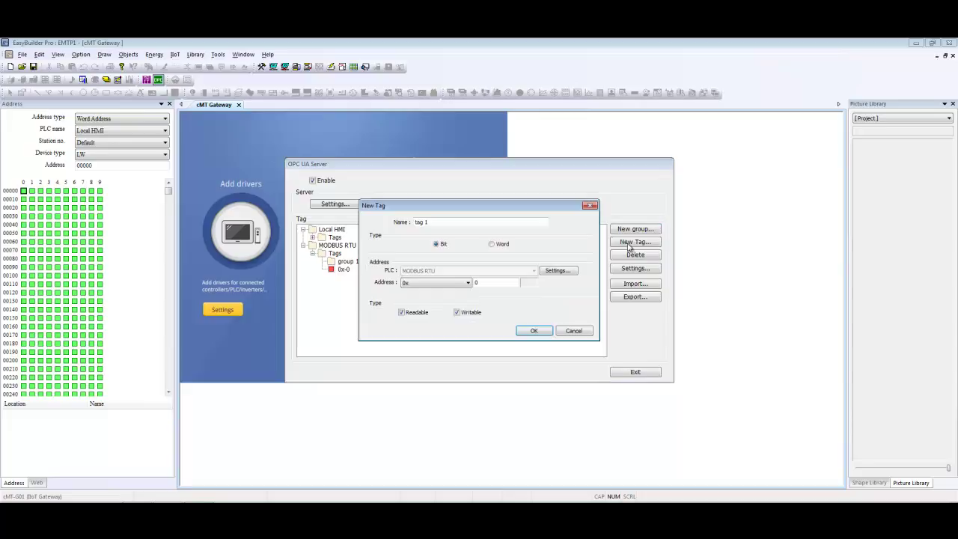
double_click(476, 283)
text(1)
double_click(441, 224)
text(0x-1)
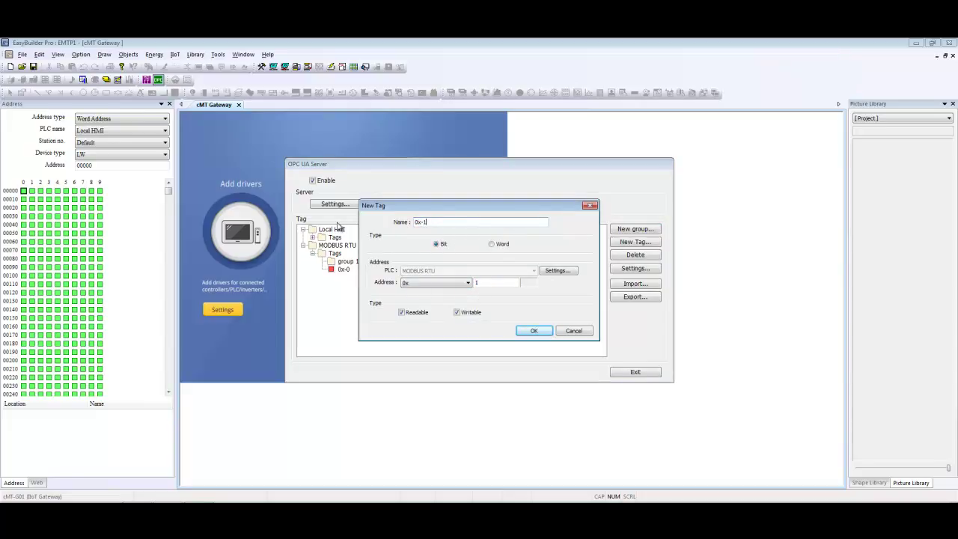
click(532, 331)
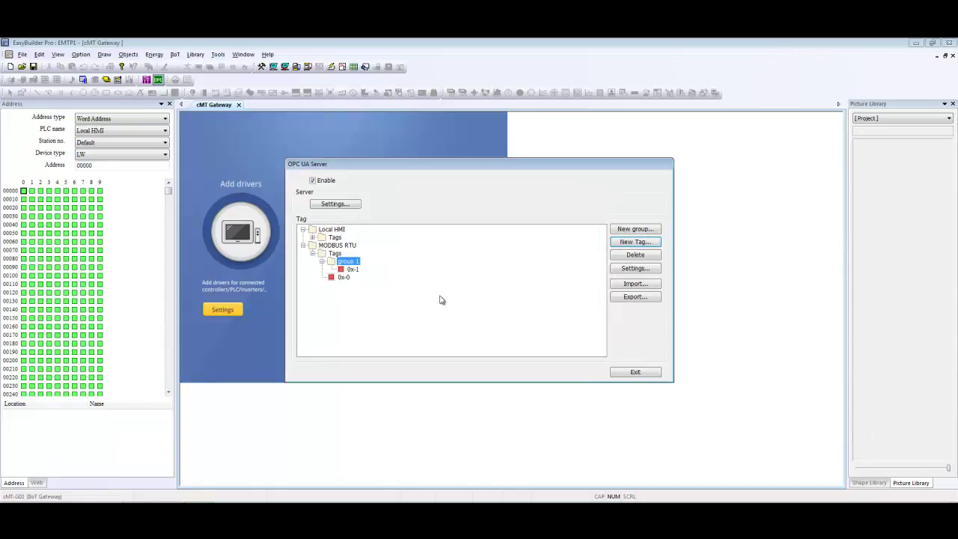
- Create group 2 under the MODBUS RTU tags and add bit tag 0x-2 with address 0x 2 to it
click(335, 245)
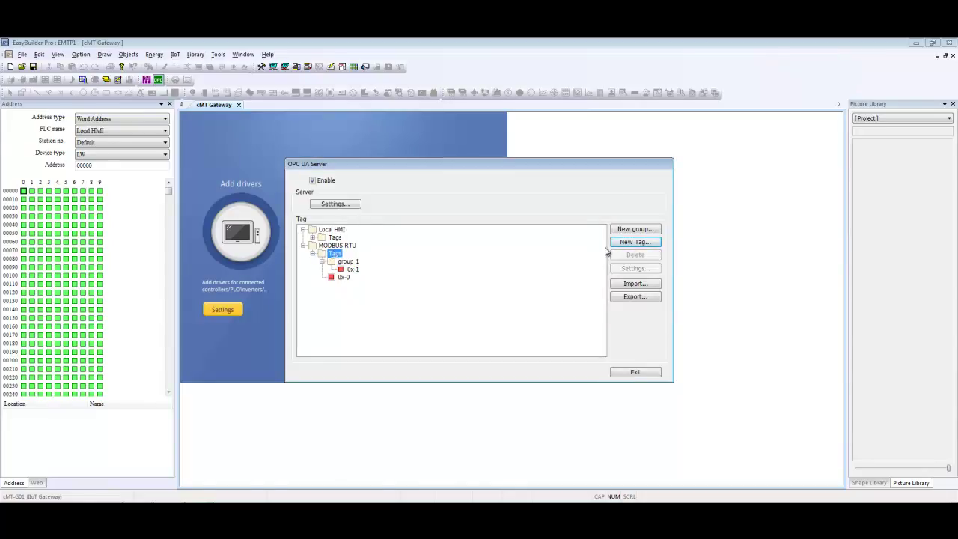
click(641, 229)
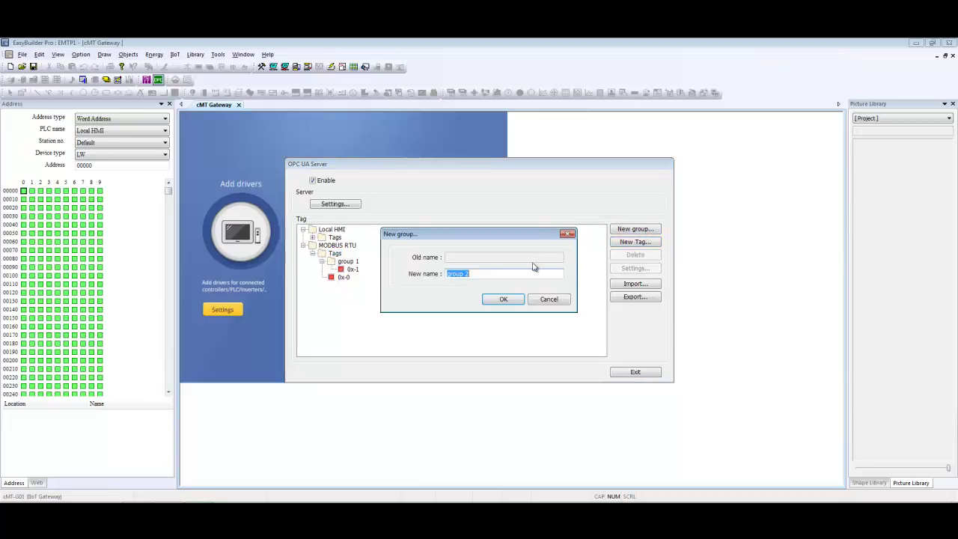
click(501, 300)
click(348, 278)
click(635, 243)
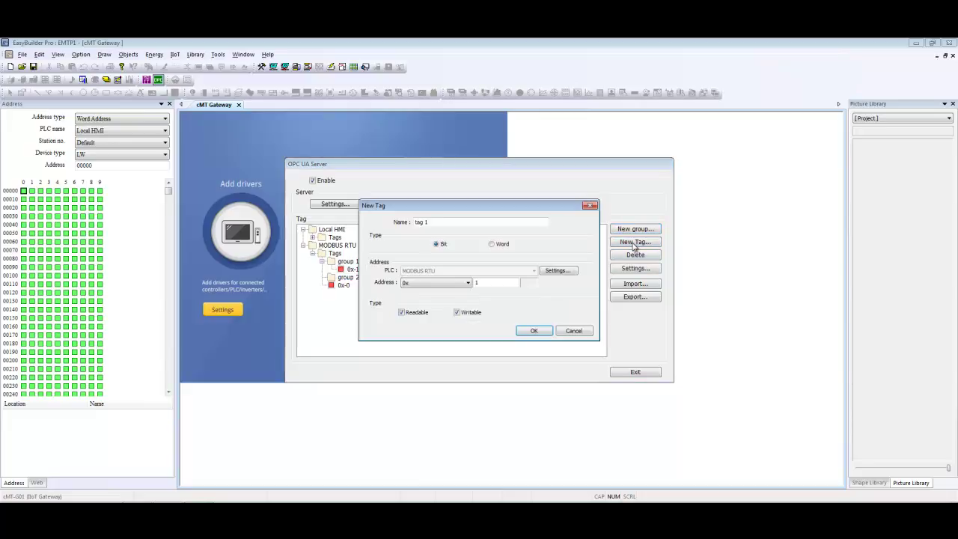
double_click(490, 282)
text(2)
click(445, 221)
drag(445, 221, 323, 219)
text(0x-2)
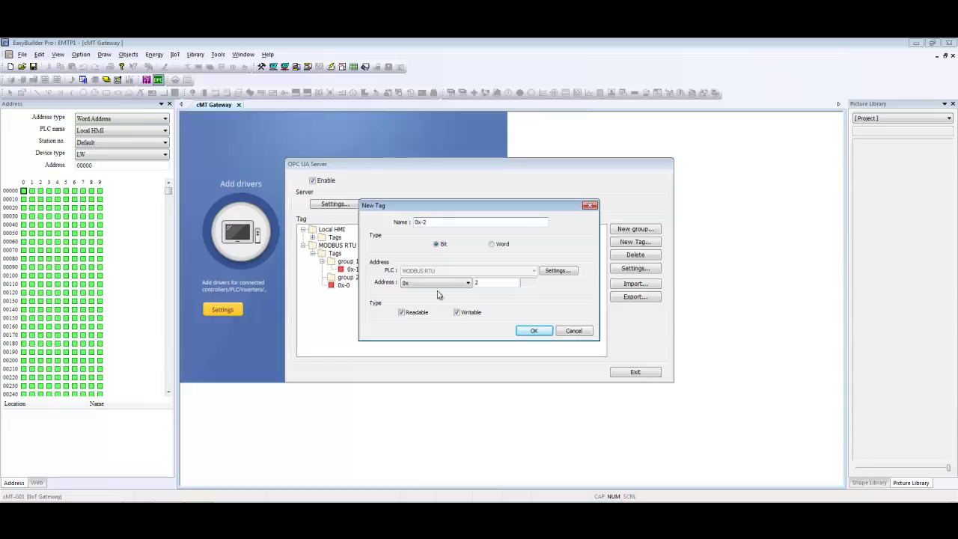
click(531, 332)
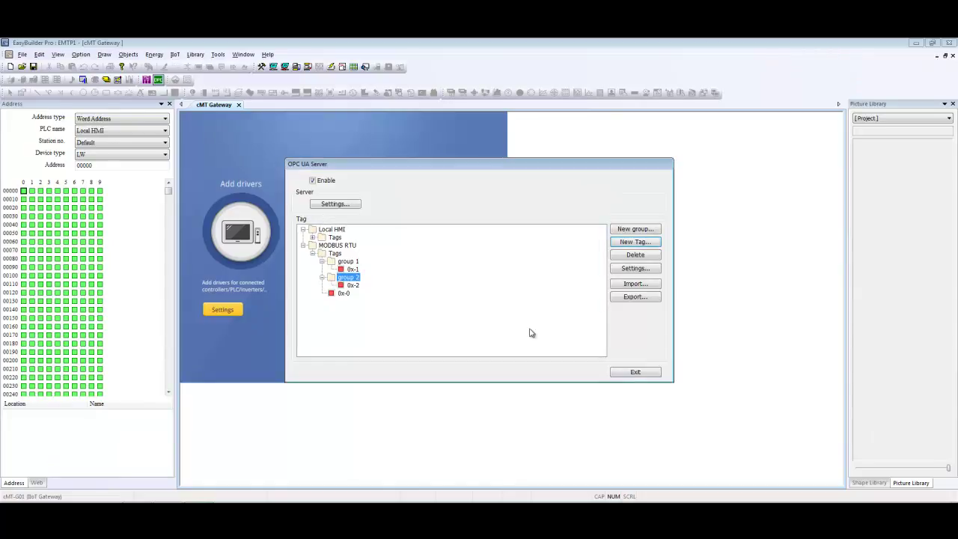